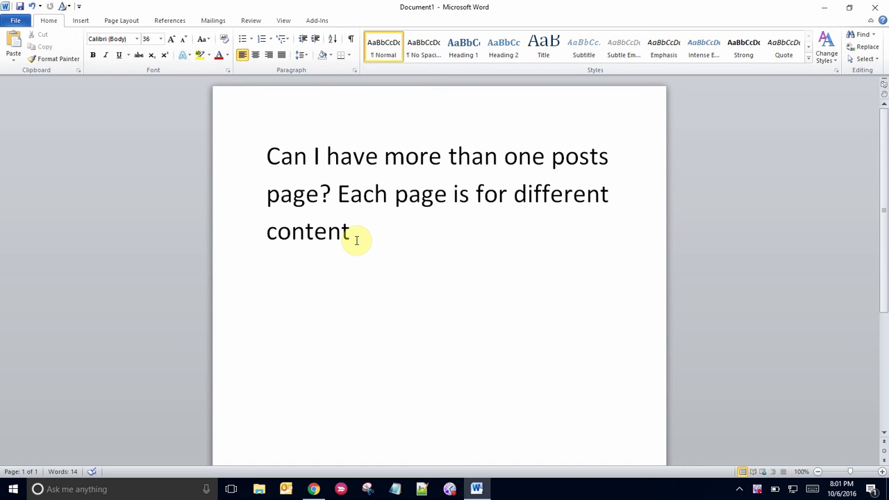
Switch from Word to the browser showing the Book Publishing 101 blog page
left_click(314, 489)
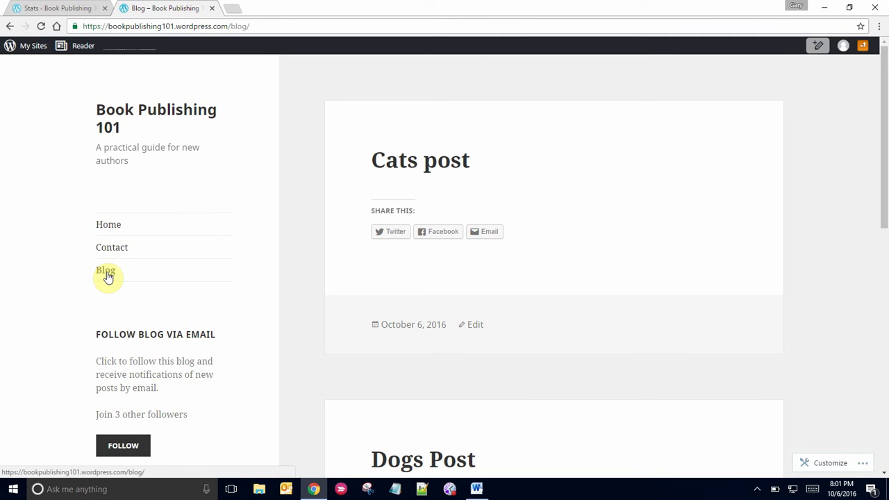
left_click(108, 276)
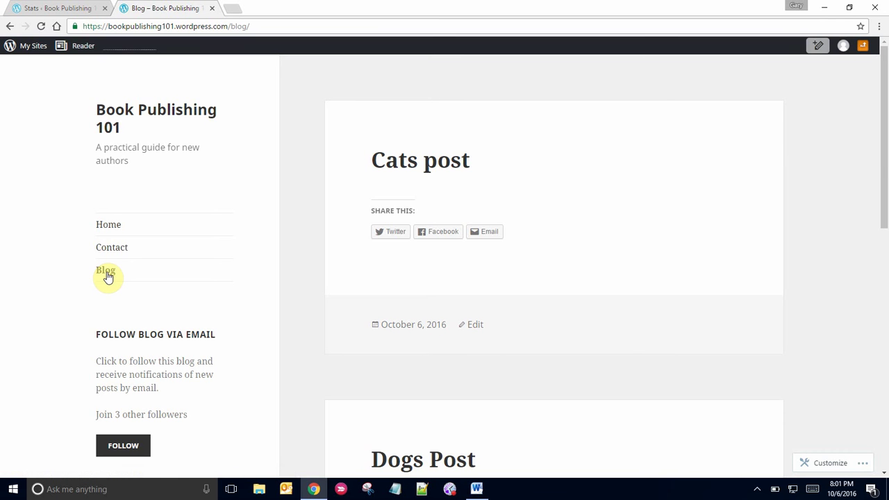
scroll(440, 330, "down", 4)
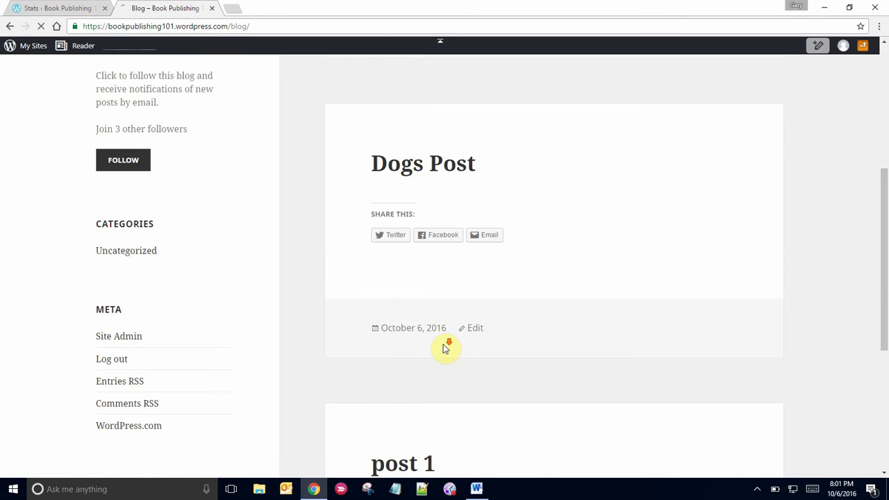
scroll(445, 349, "down", 3)
scroll(446, 348, "up", 7)
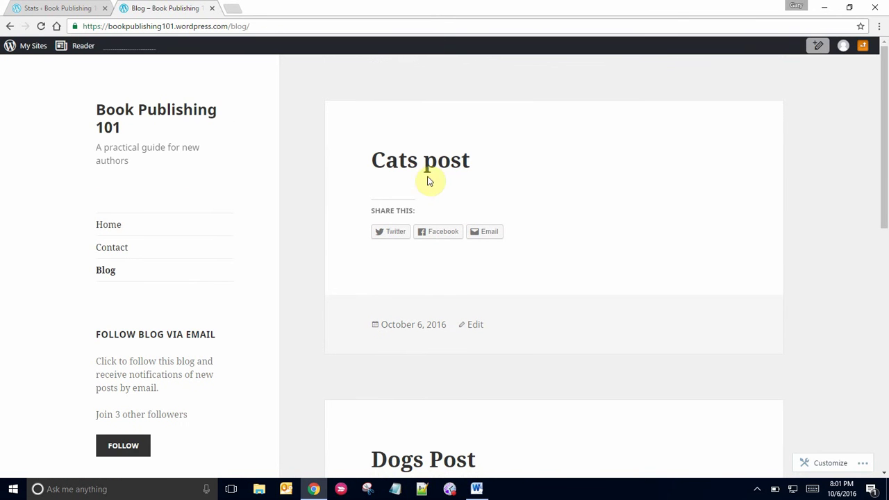
scroll(440, 408, "down", 2)
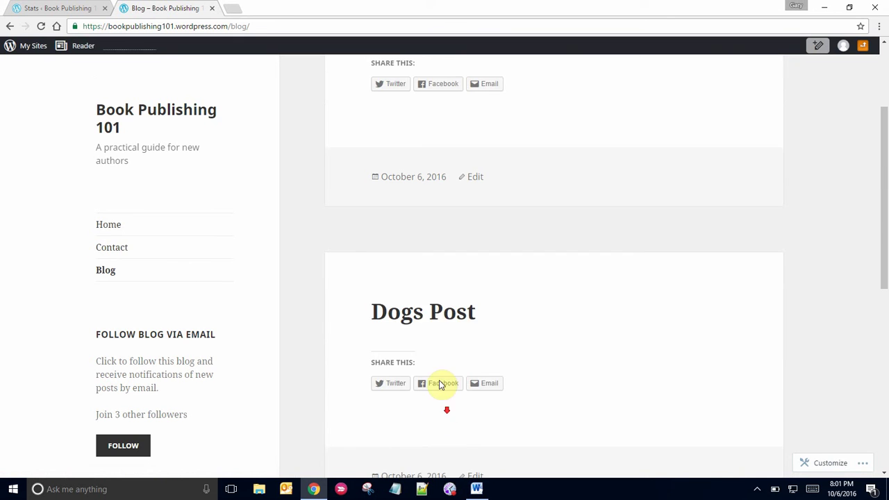
scroll(426, 367, "down", 2)
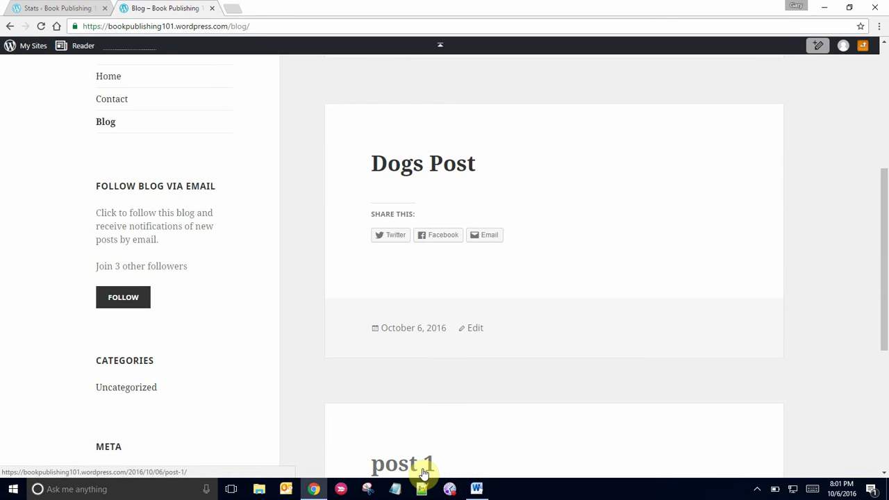
scroll(425, 472, "up", 4)
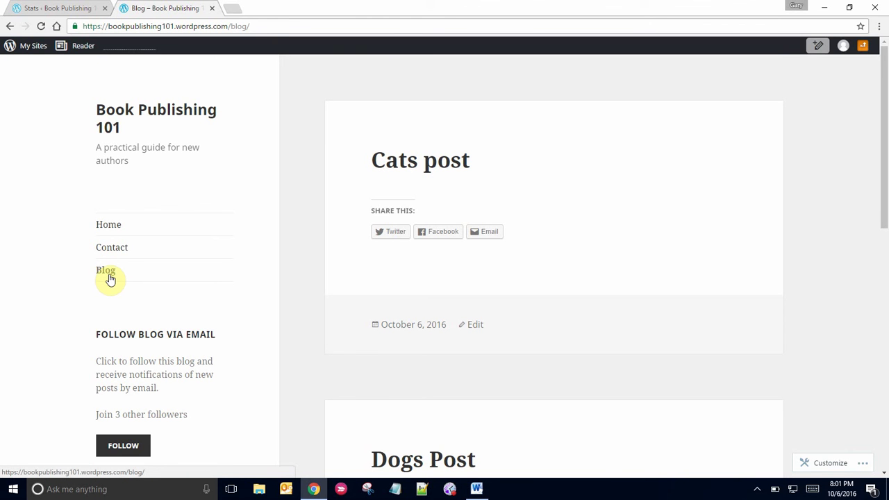
Open the Cats post for editing from the WP Admin All Posts list
mouse_move(39, 53)
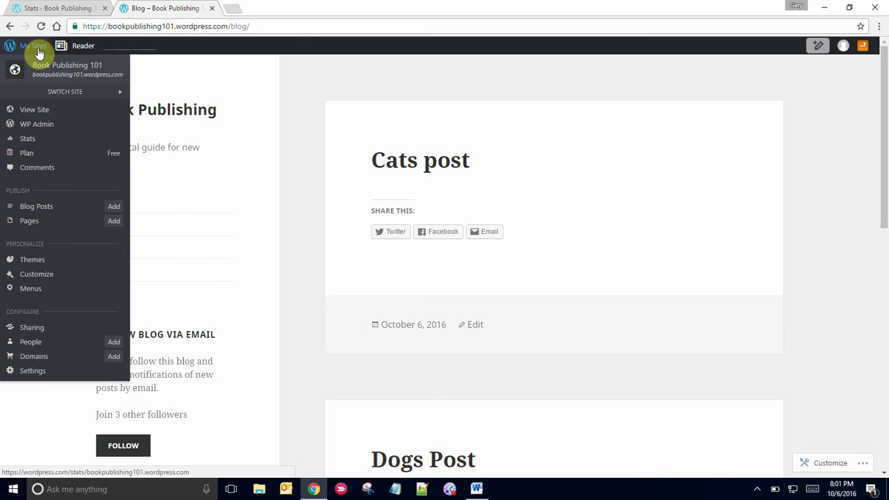
left_click(42, 123)
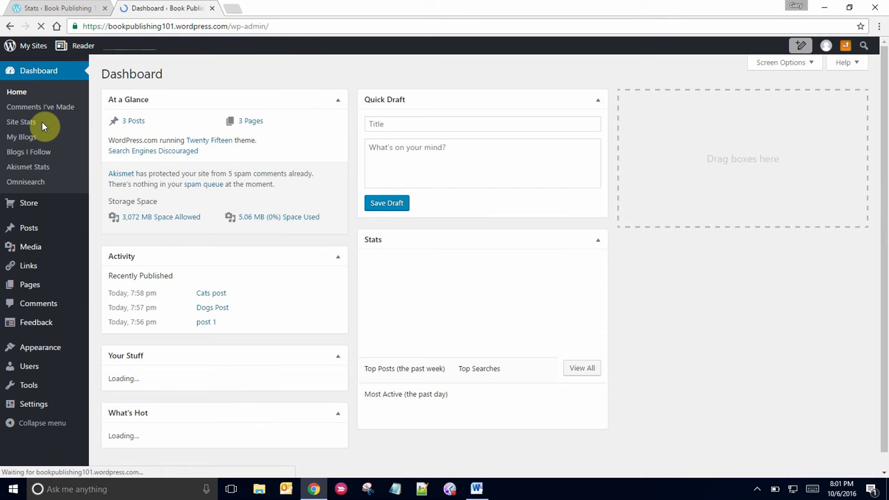
mouse_move(34, 232)
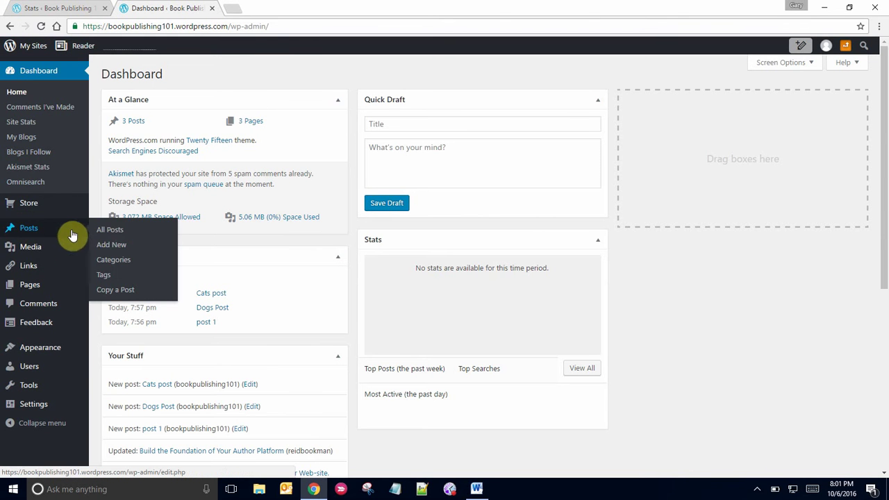
left_click(105, 229)
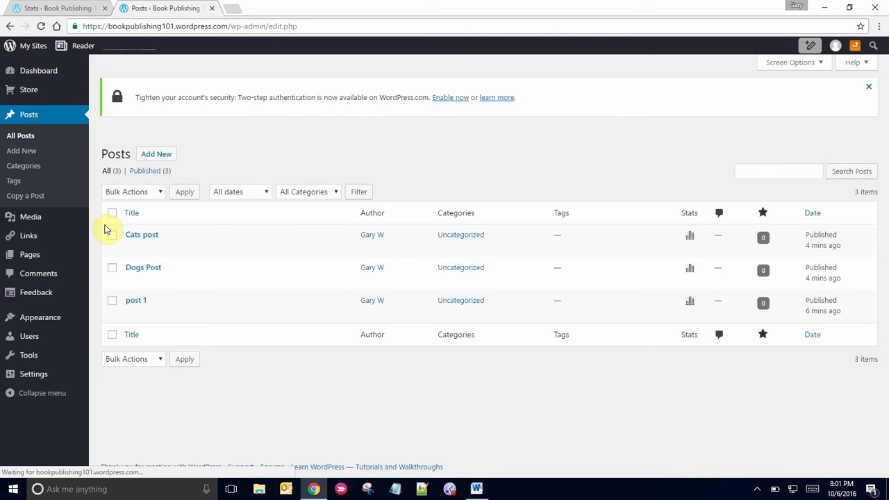
mouse_move(108, 227)
left_click(133, 248)
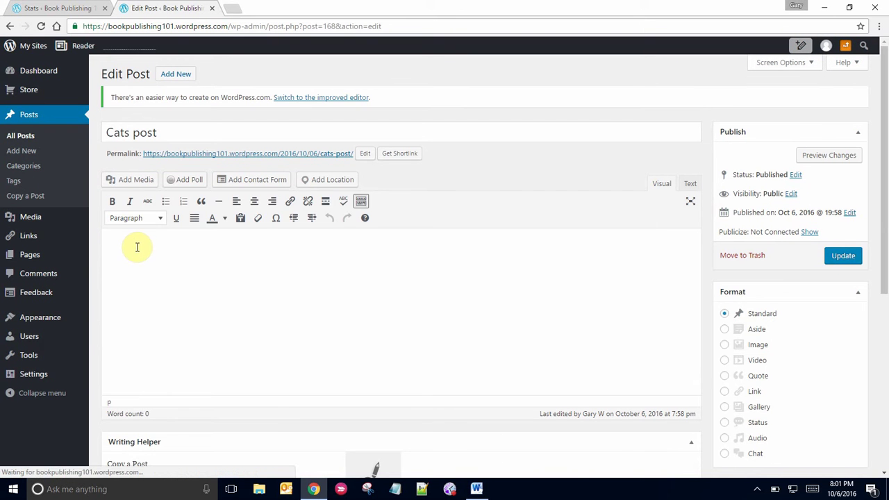
File the Cats post under a new Cats category instead of Uncategorized and update it
scroll(743, 333, "down", 2)
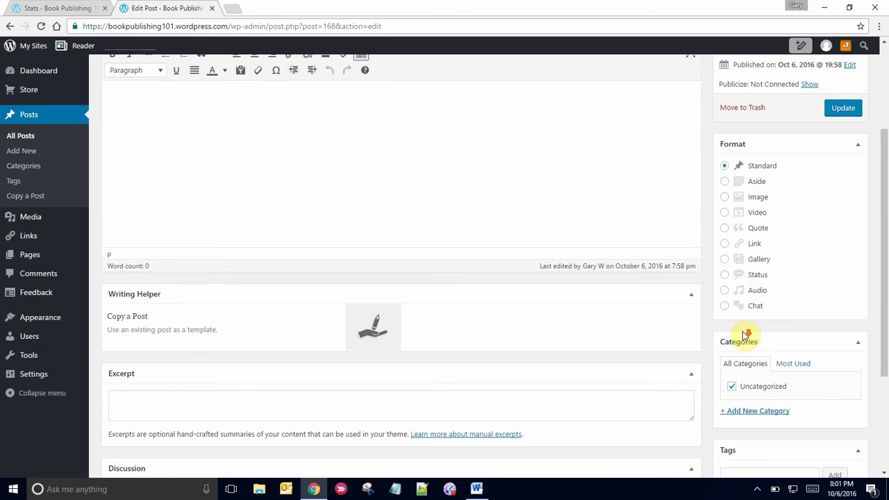
left_click(750, 412)
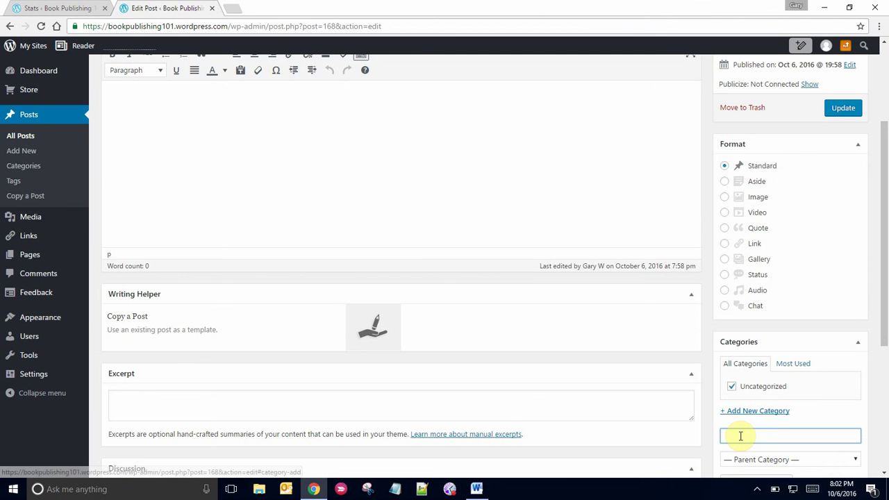
type("Cats")
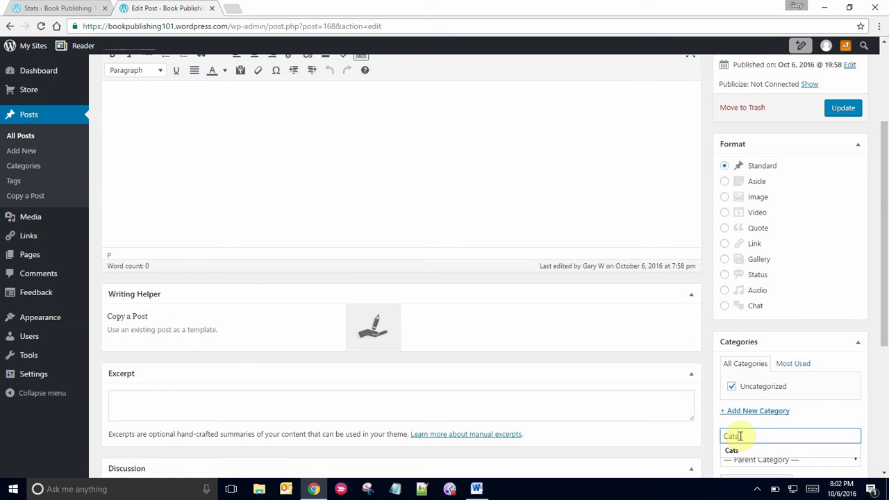
scroll(755, 429, "down", 2)
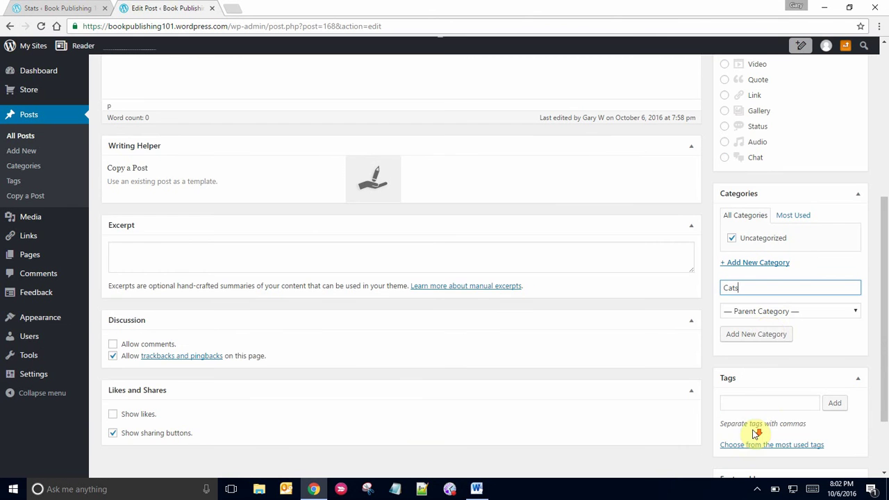
left_click(762, 337)
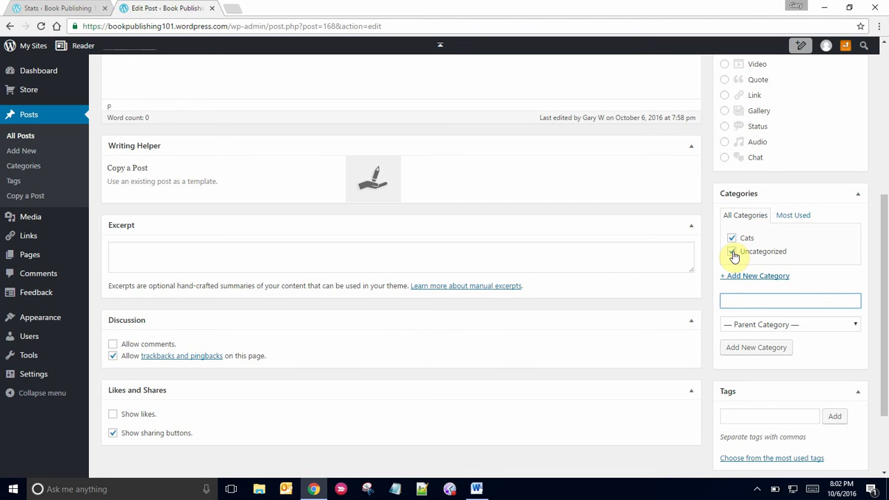
left_click(732, 252)
scroll(753, 273, "up", 4)
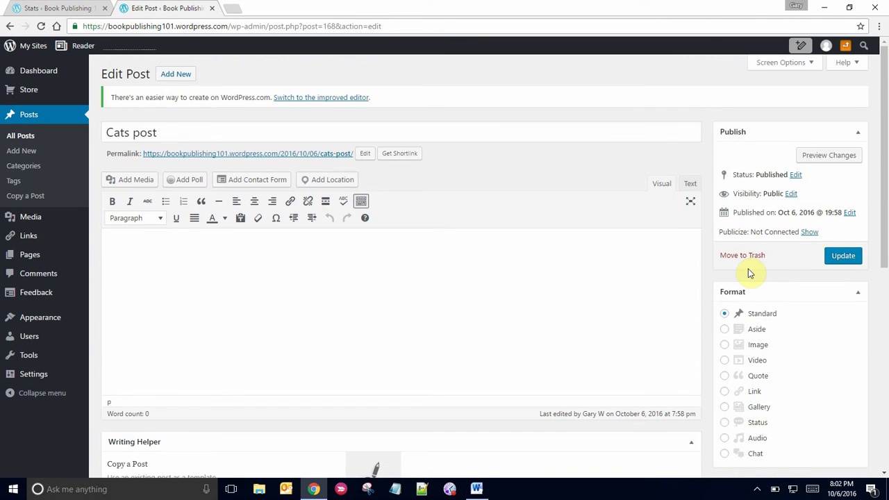
left_click(840, 257)
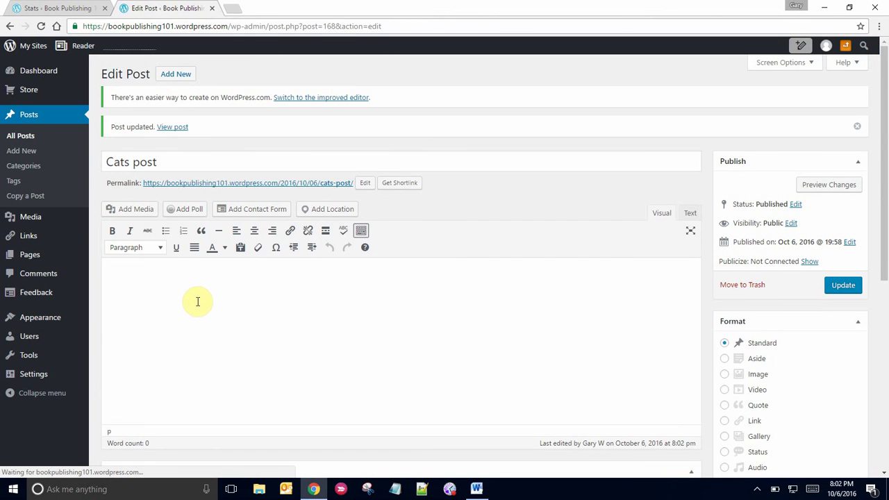
left_click(26, 141)
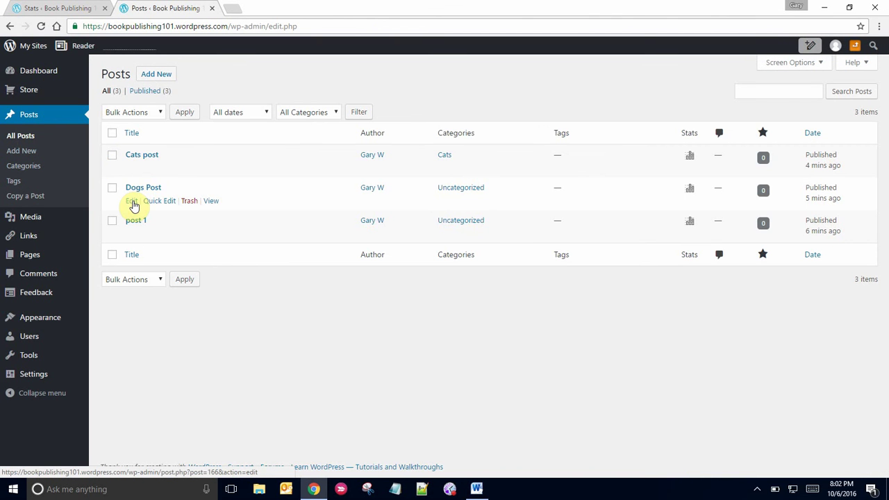
Move Dogs Post from Uncategorized into a new Dogs category, update it, and view the live post
left_click(132, 201)
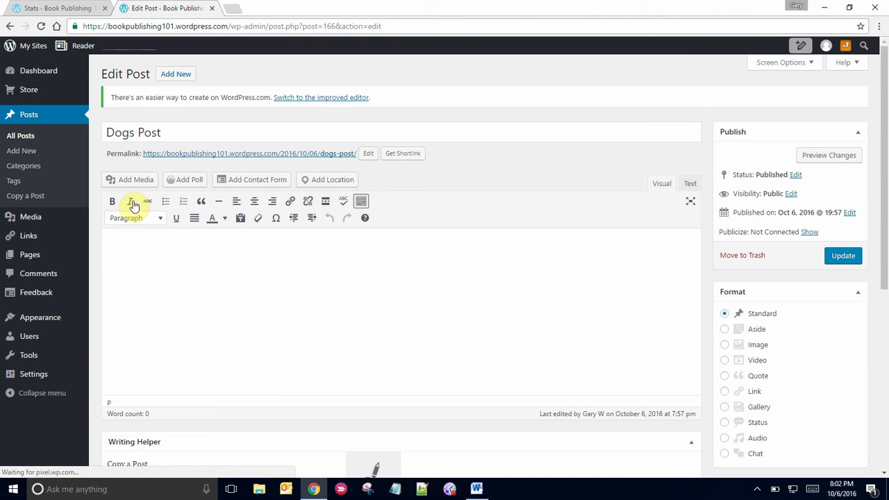
scroll(743, 333, "down", 4)
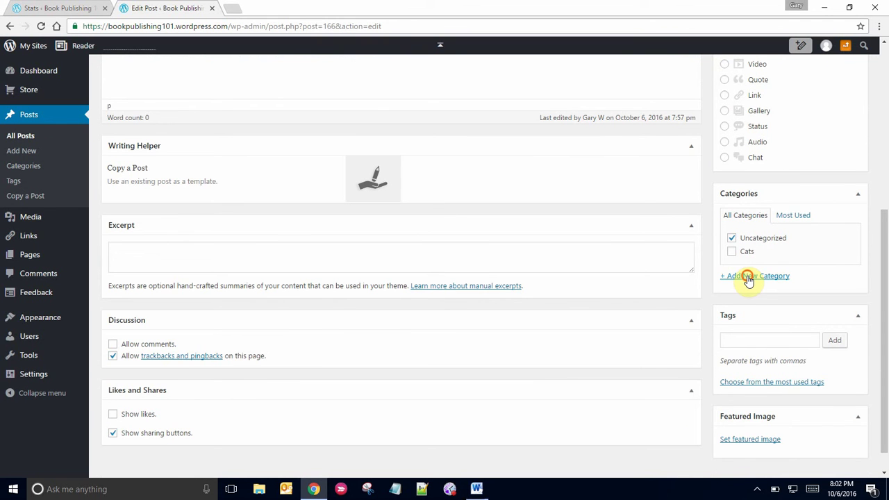
left_click(746, 275)
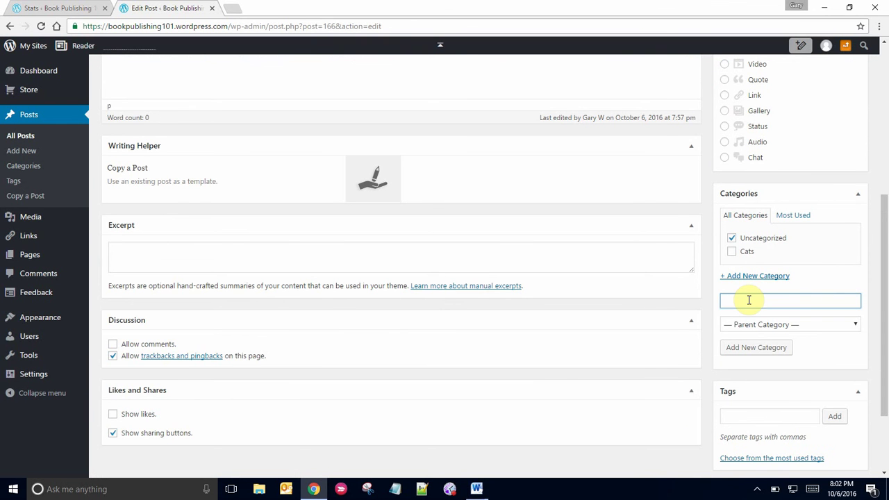
type("Dogs")
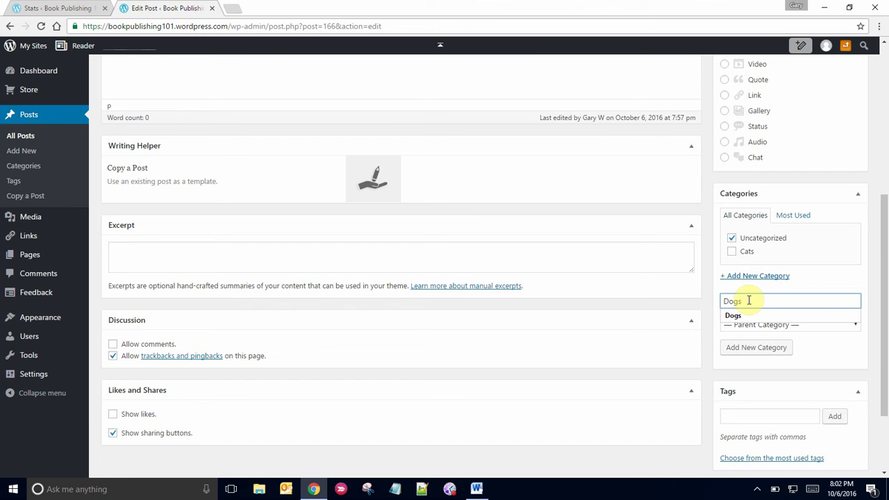
left_click(756, 348)
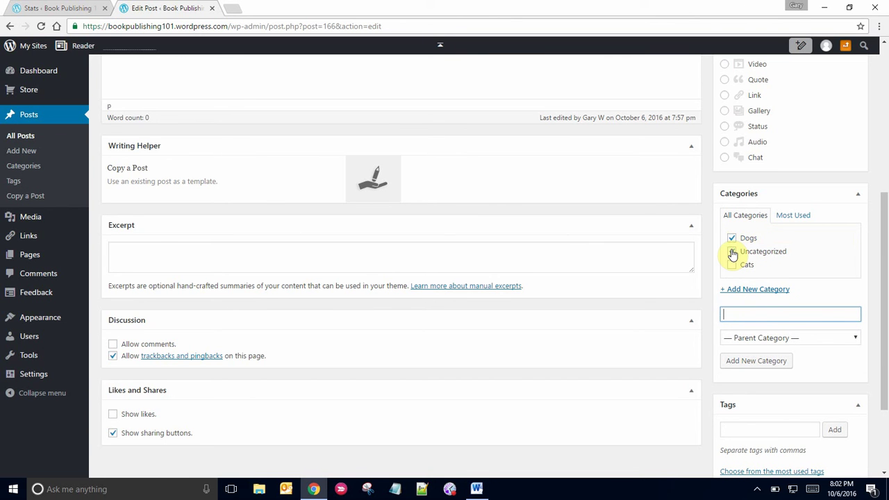
left_click(732, 253)
scroll(770, 250, "up", 2)
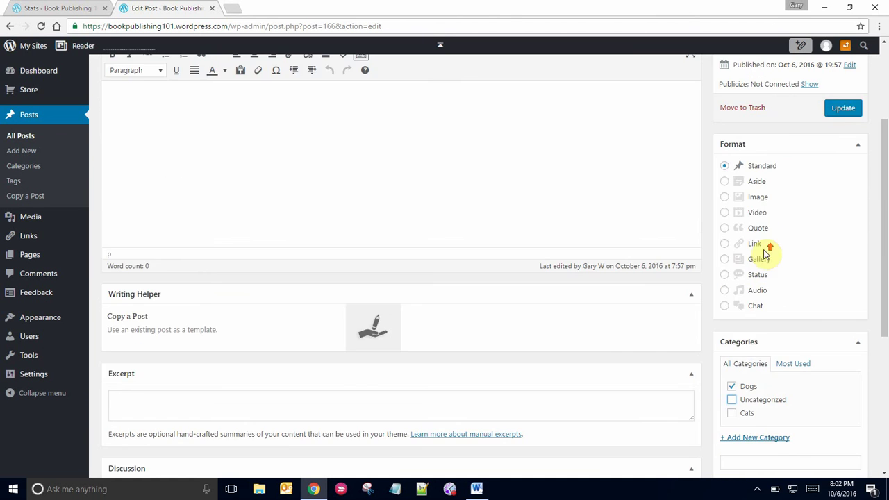
left_click(839, 111)
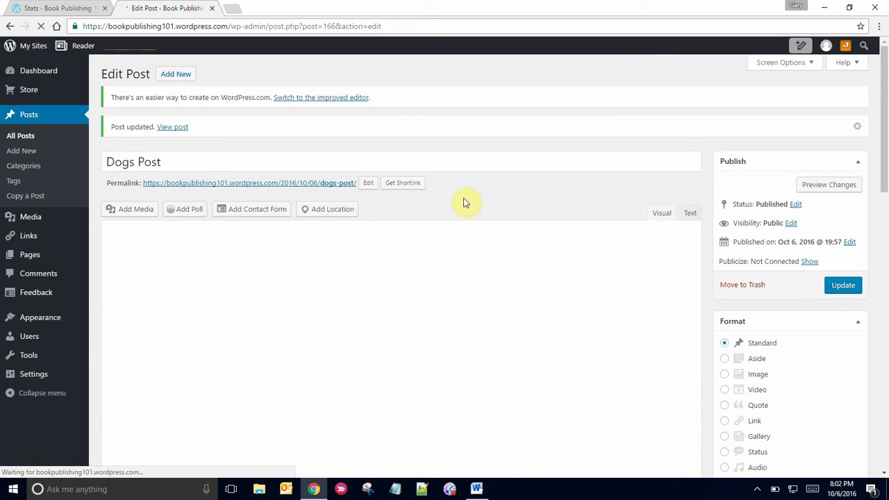
left_click(171, 129)
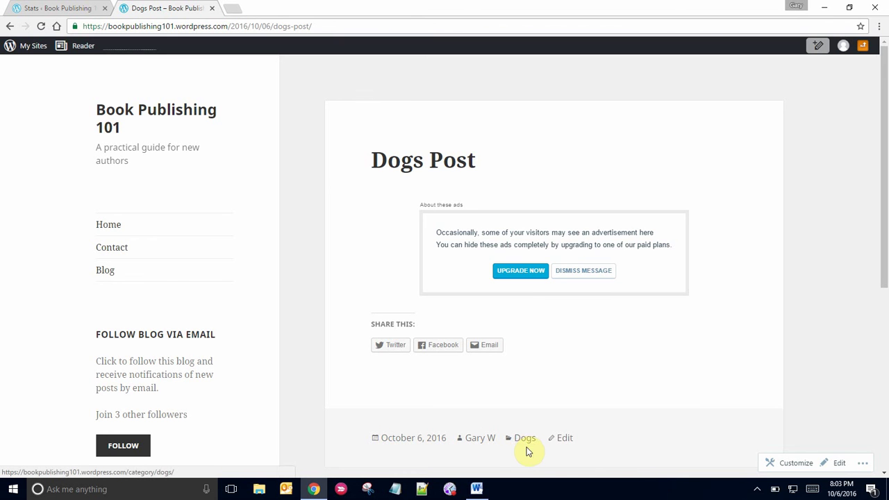
Browse the Blog page listing Cats post, Dogs Post and post 1, then reload it
left_click(104, 273)
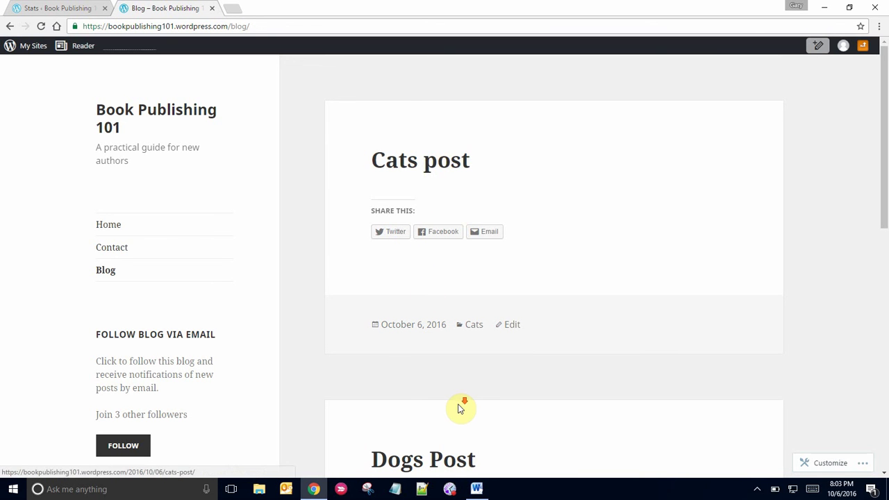
scroll(424, 308, "down", 2)
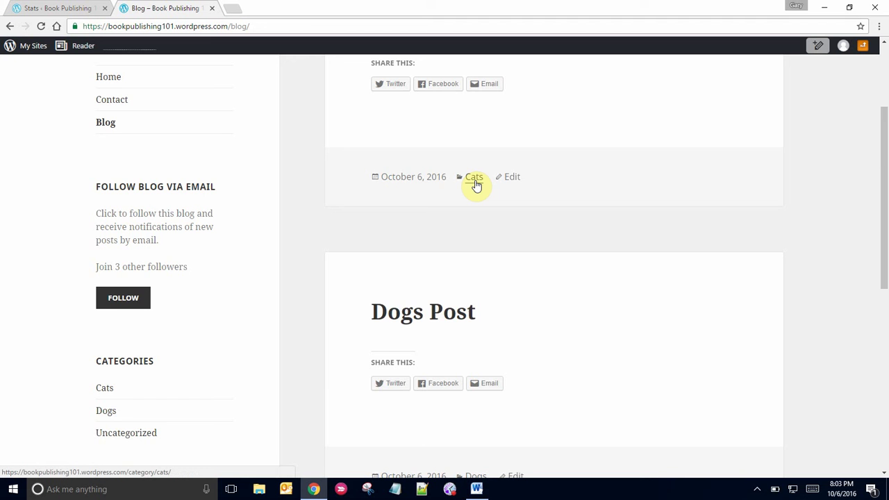
scroll(463, 378, "down", 2)
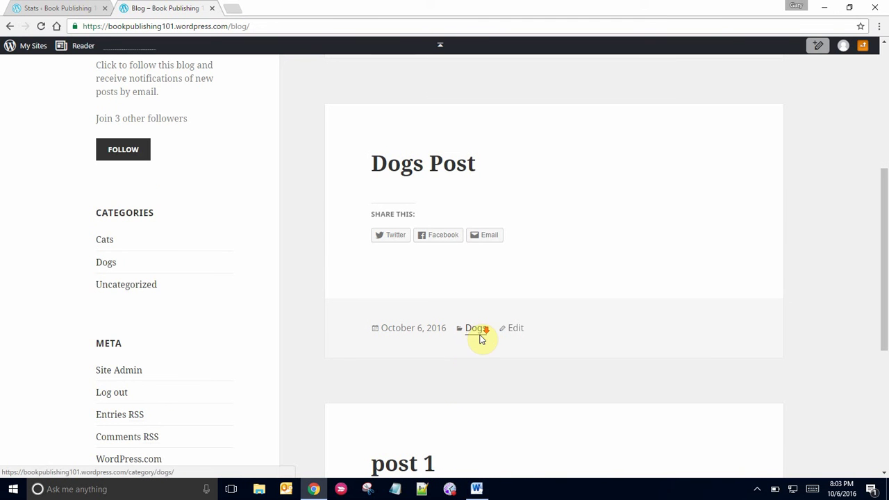
scroll(478, 343, "down", 2)
scroll(467, 404, "down", 2)
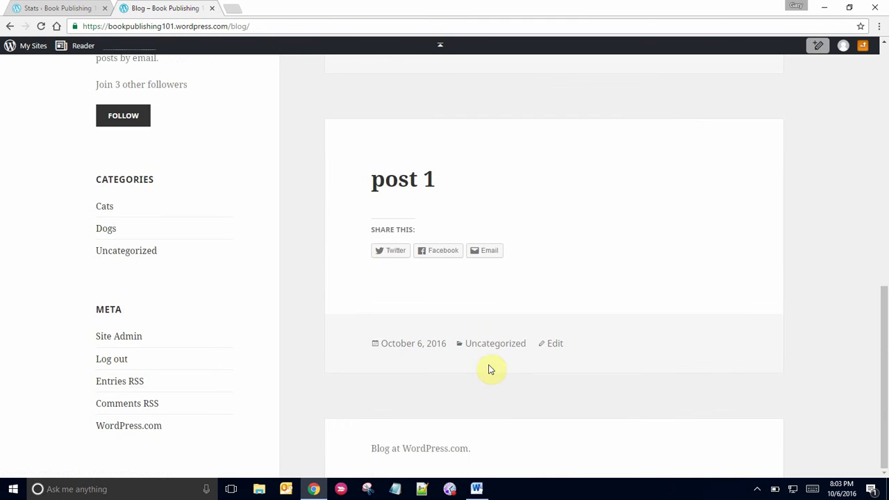
scroll(493, 343, "up", 10)
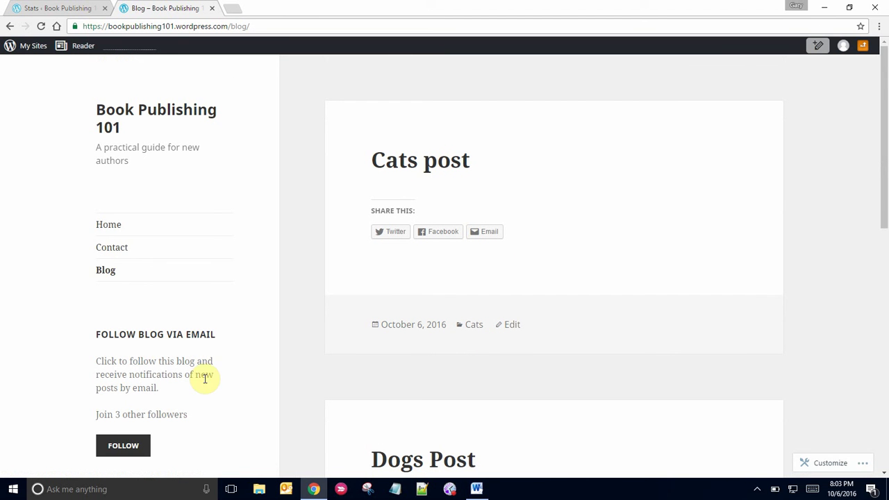
left_click(106, 290)
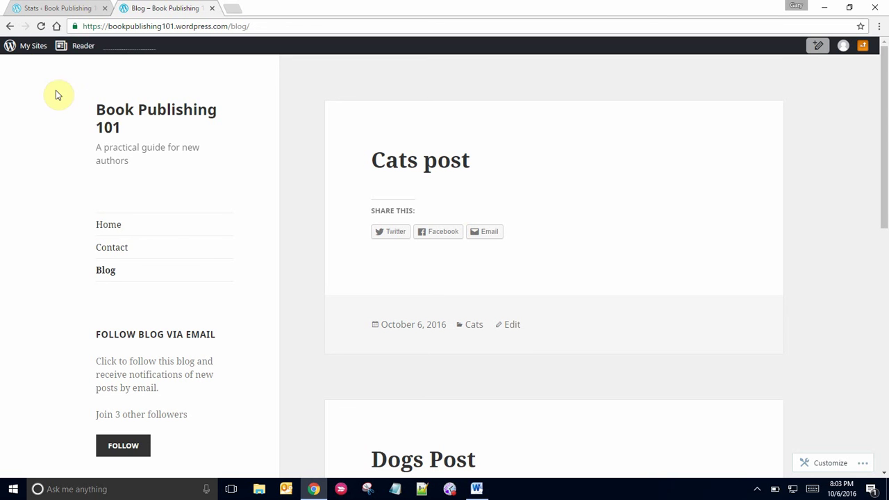
Go to WP Admin and open Appearance > Menus to edit Menu 1
left_click(32, 50)
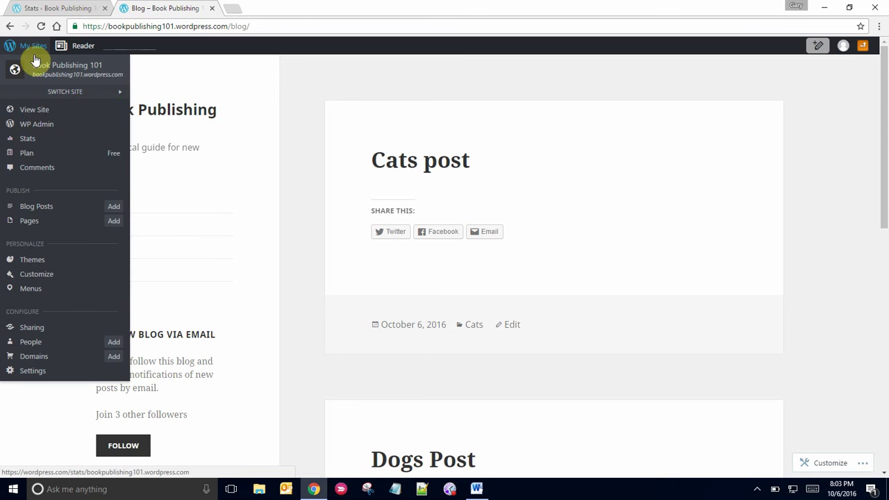
left_click(34, 126)
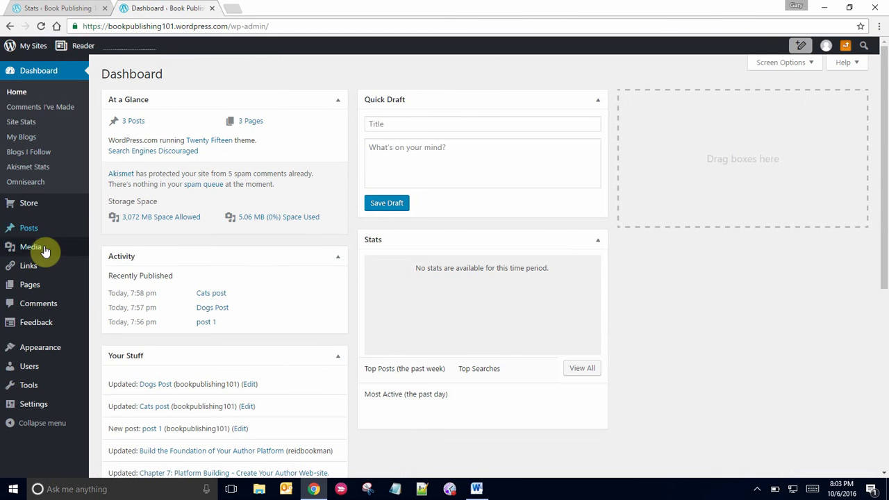
mouse_move(54, 285)
mouse_move(43, 351)
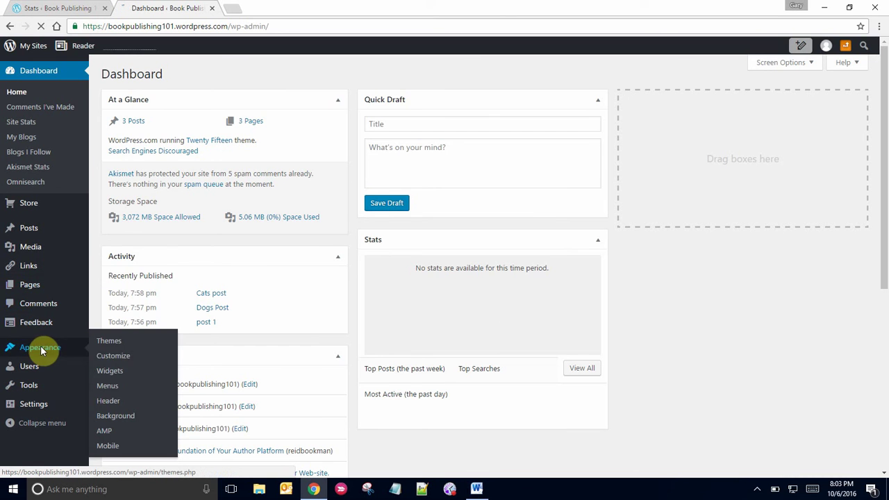
left_click(116, 388)
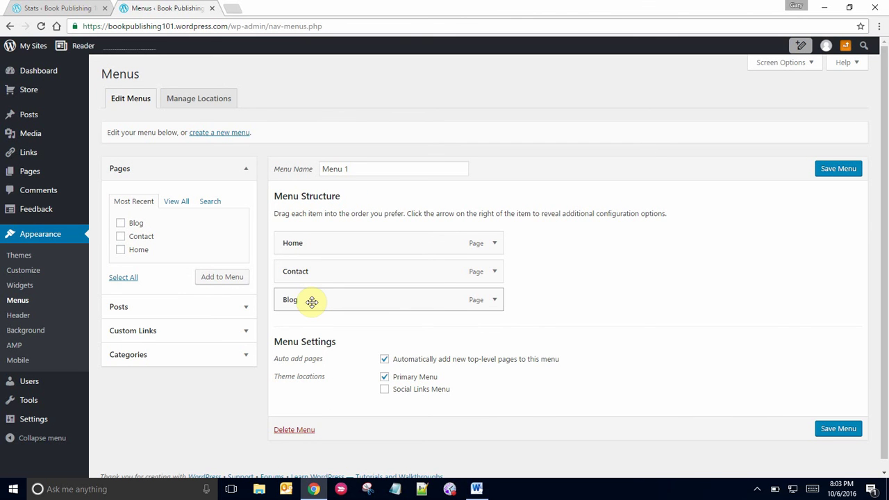
From the Categories panel, add Dogs and then Cats as items in Menu 1
left_click(214, 358)
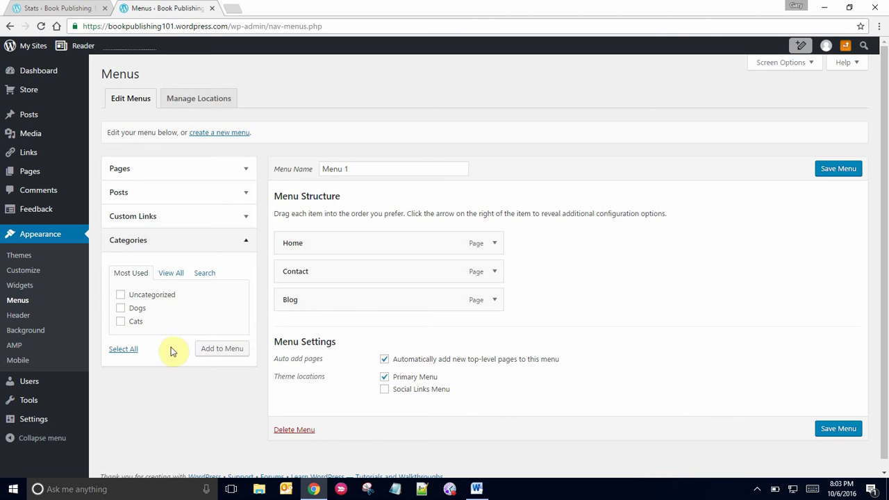
left_click(121, 308)
left_click(221, 351)
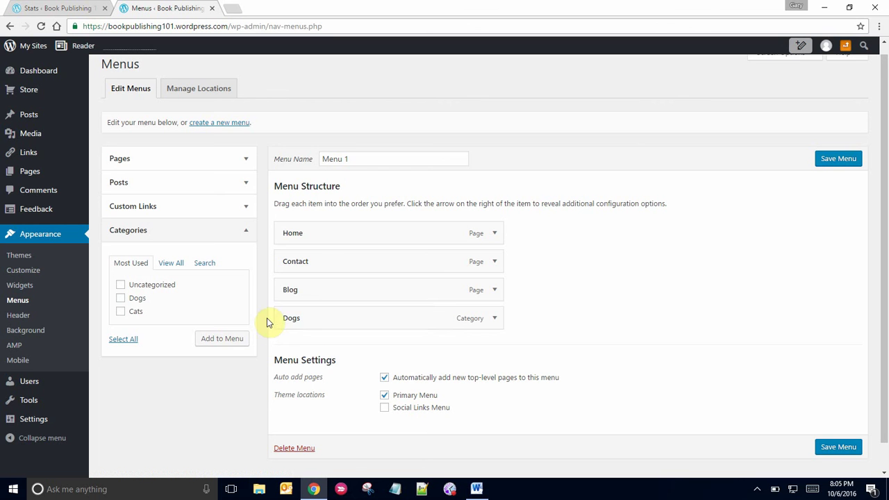
left_click(121, 312)
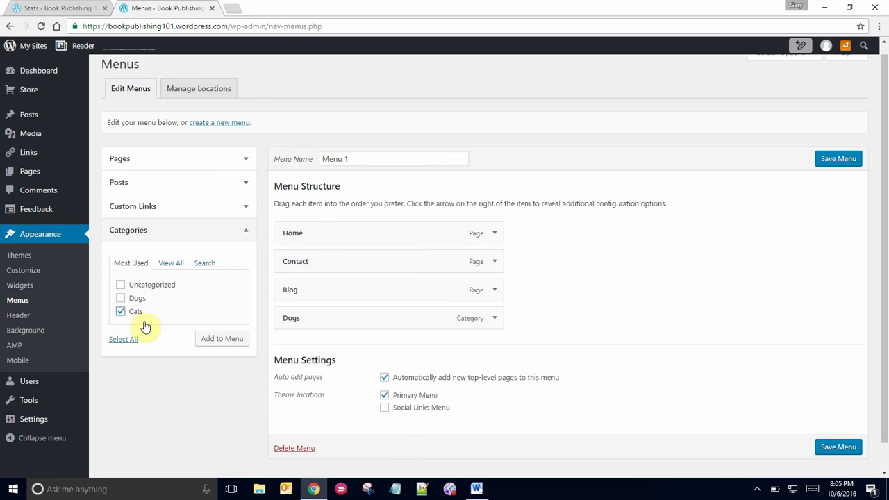
left_click(226, 345)
Change the navigation labels of the Dogs and Cats menu items to Dog Blog and Cat Blog
left_click(496, 320)
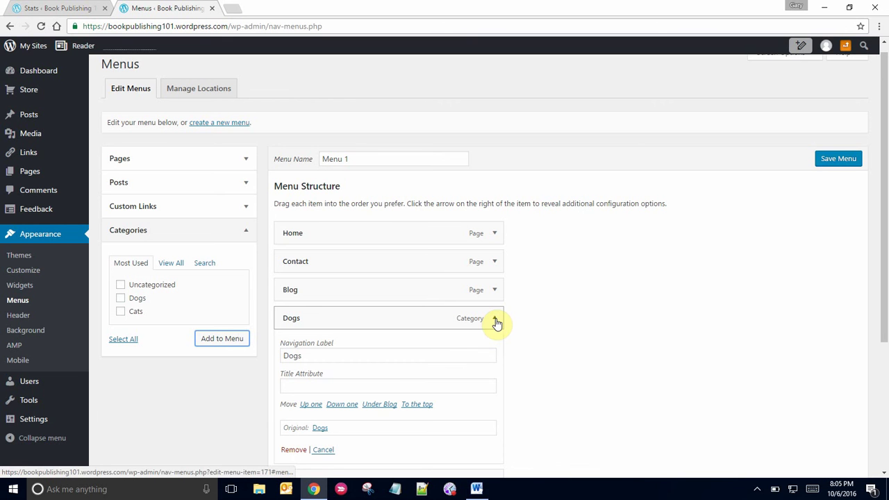
left_click(323, 360)
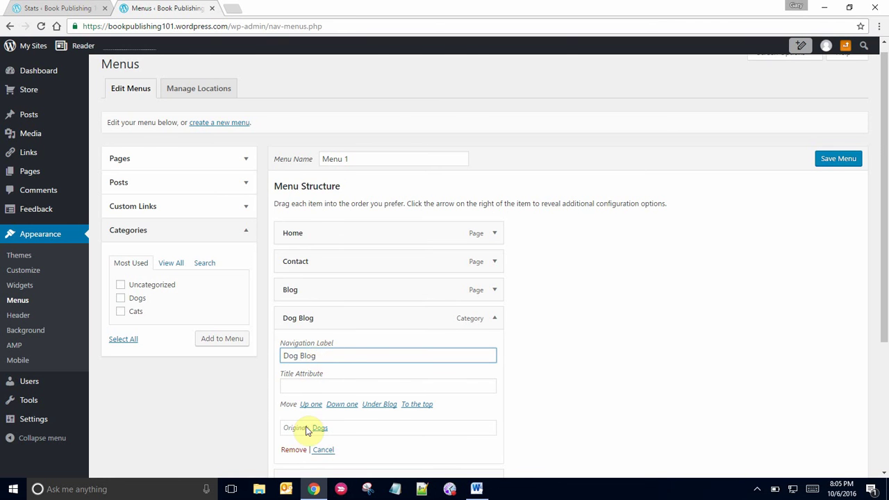
scroll(339, 417, "down", 2)
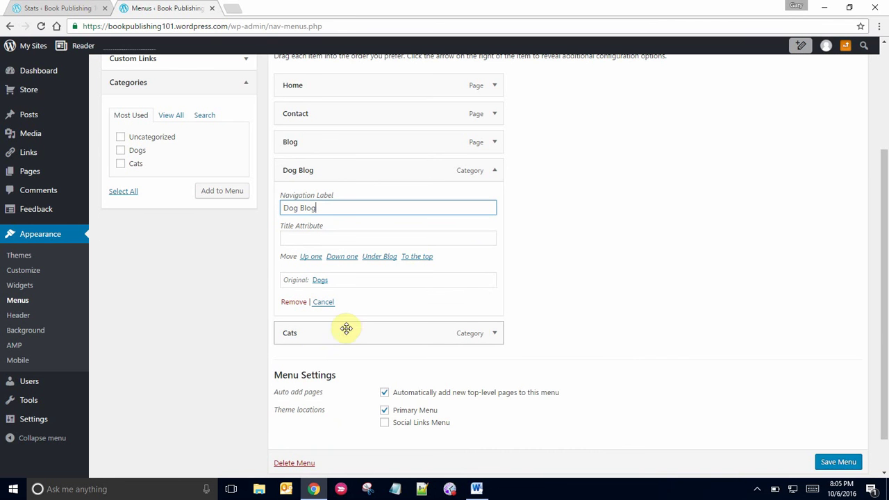
left_click(493, 334)
left_click(309, 371)
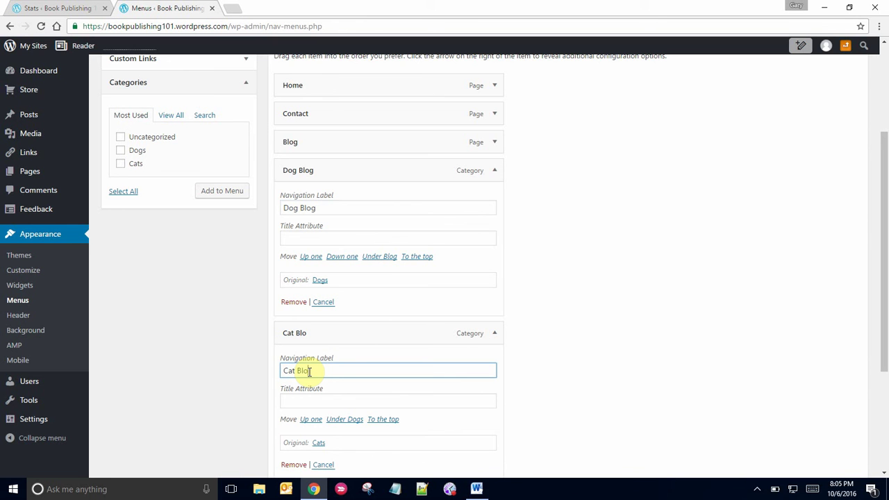
type("Blog")
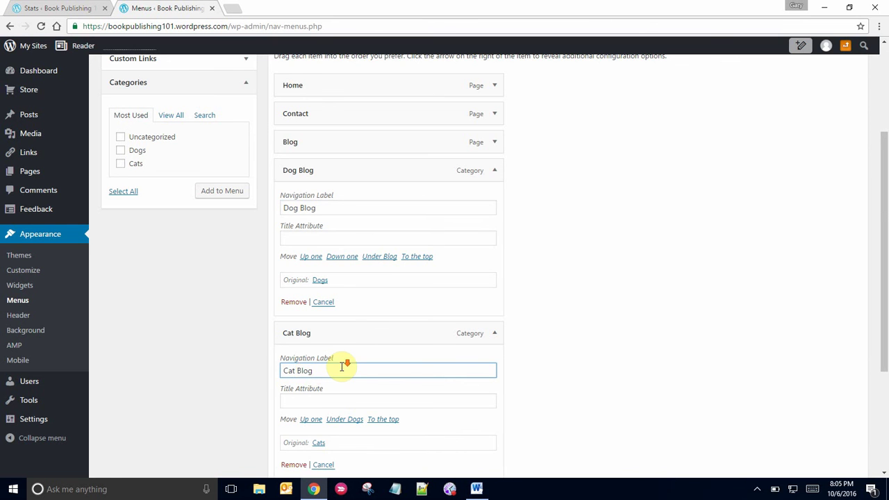
scroll(341, 369, "down", 2)
scroll(341, 369, "up", 2)
scroll(333, 313, "up", 2)
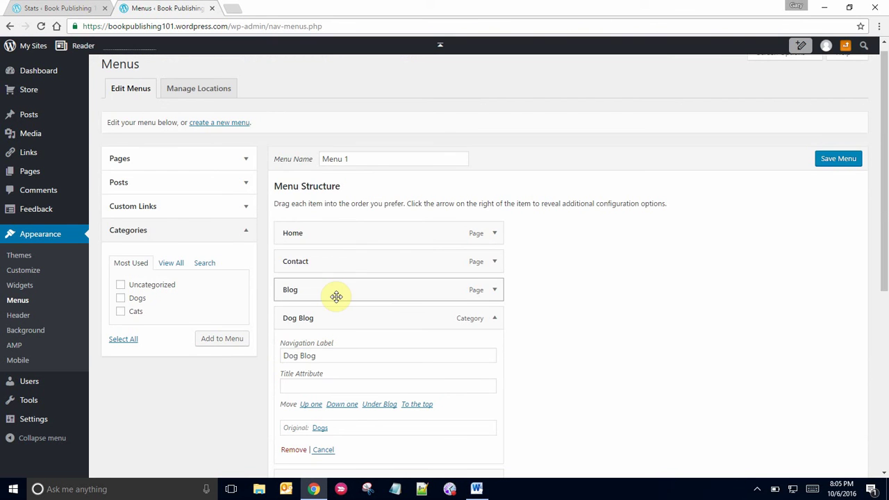
Remove the Blog item from Menu 1, collapse Dog Blog and Cat Blog, and save the menu
left_click(497, 291)
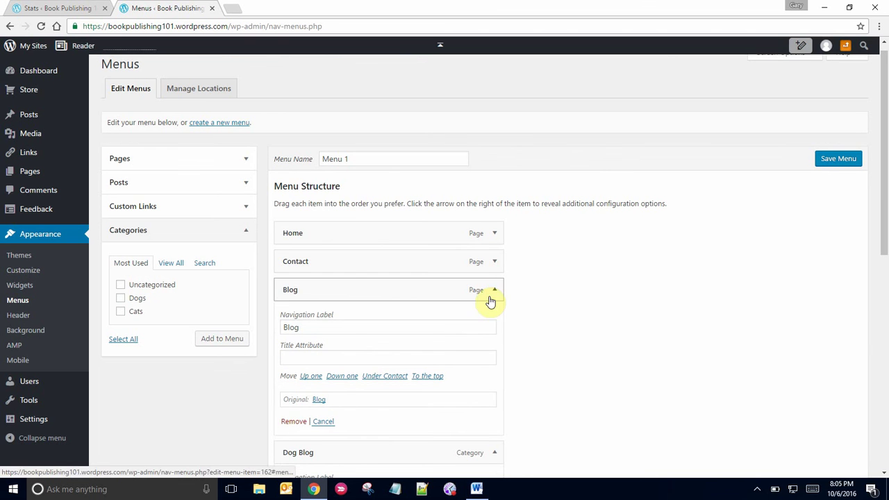
left_click(292, 421)
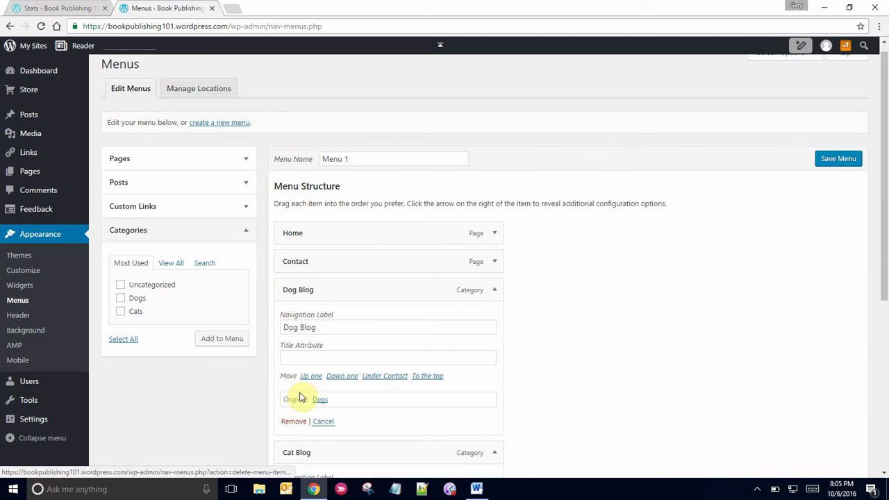
left_click(493, 292)
left_click(493, 319)
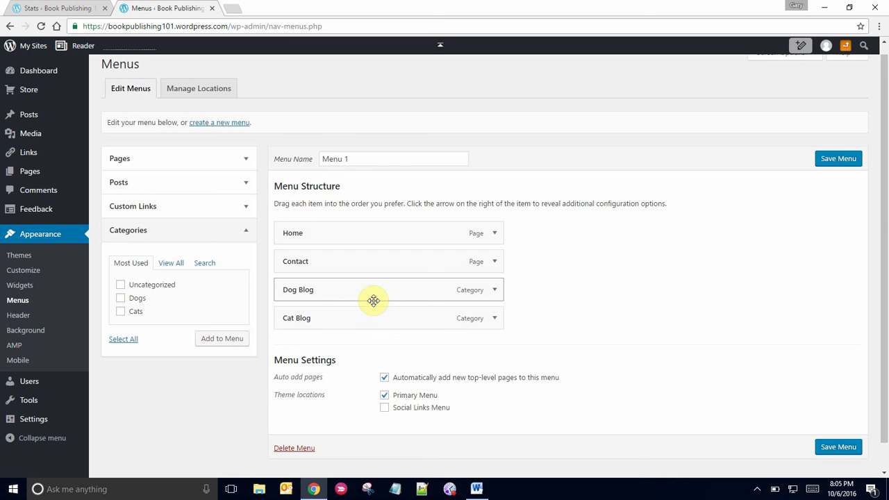
left_click(838, 159)
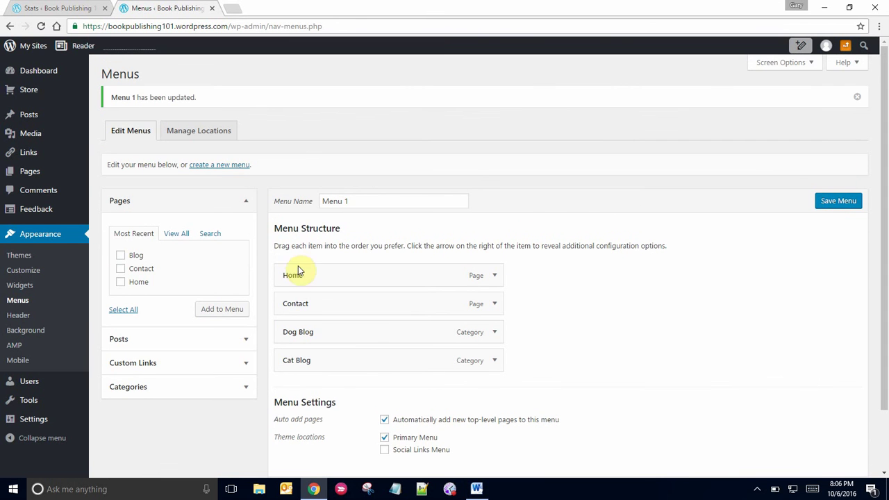
View the live site, check Dog Blog, then open Cat Blog listing only Cats post
left_click(34, 46)
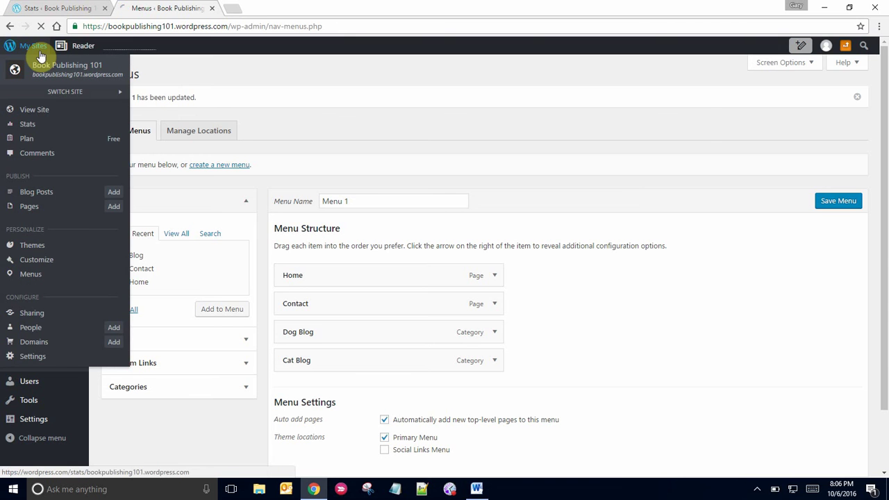
left_click(34, 112)
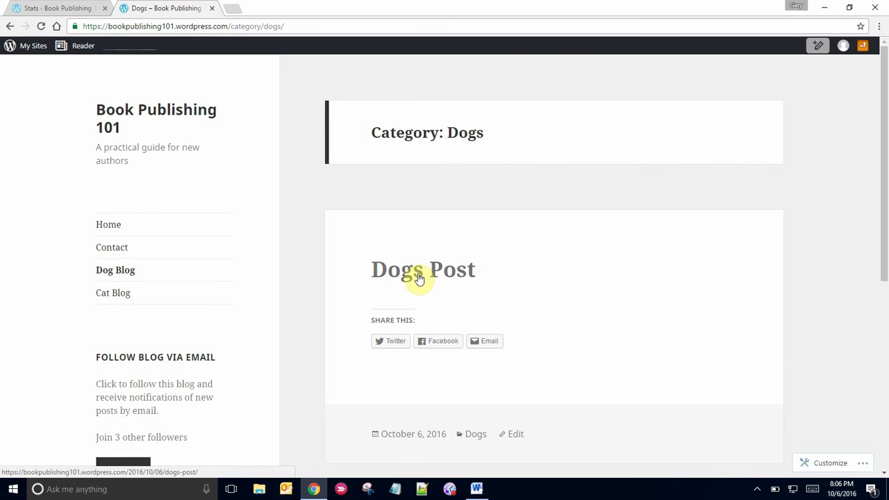
scroll(419, 278, "down", 2)
scroll(419, 278, "up", 2)
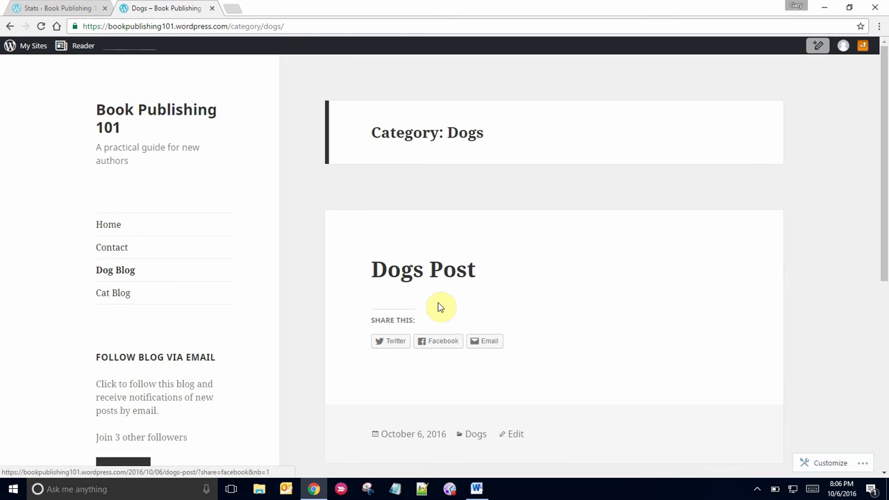
left_click(117, 296)
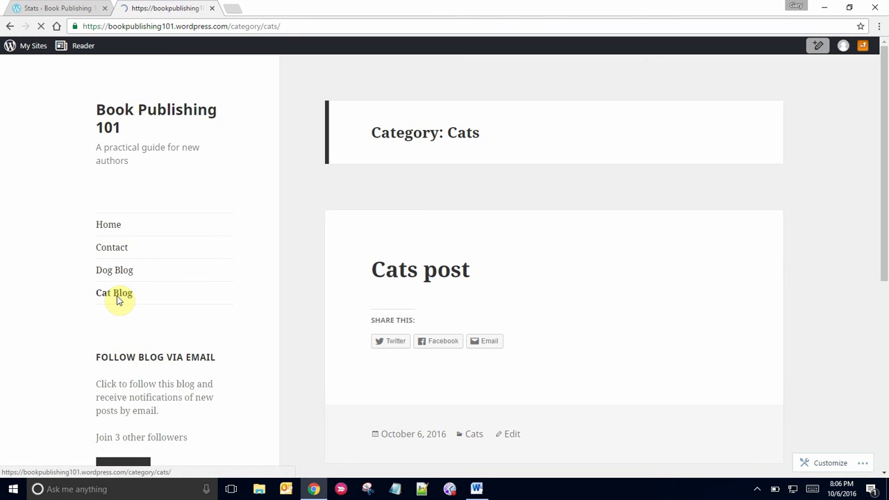